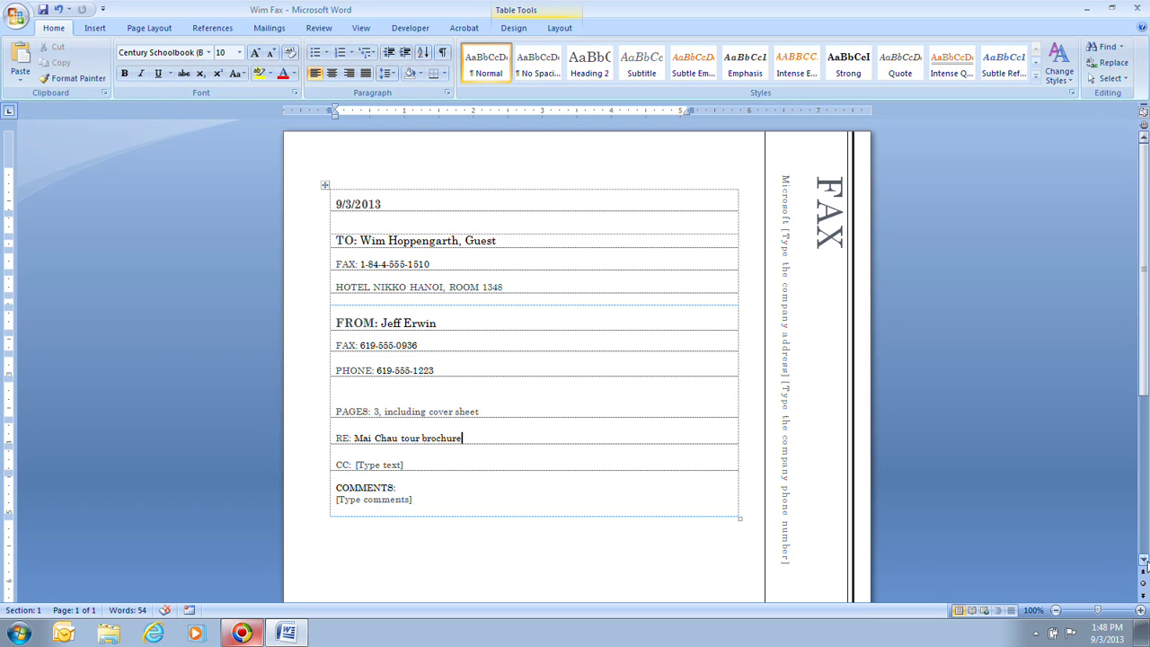
# Replace the comments placeholder with "A draft copy of the Mai Chau tour brochure is attached. Please revise the text for accuracy."
pyautogui.moveTo(1143, 560); pyautogui.dragTo(1143, 561)
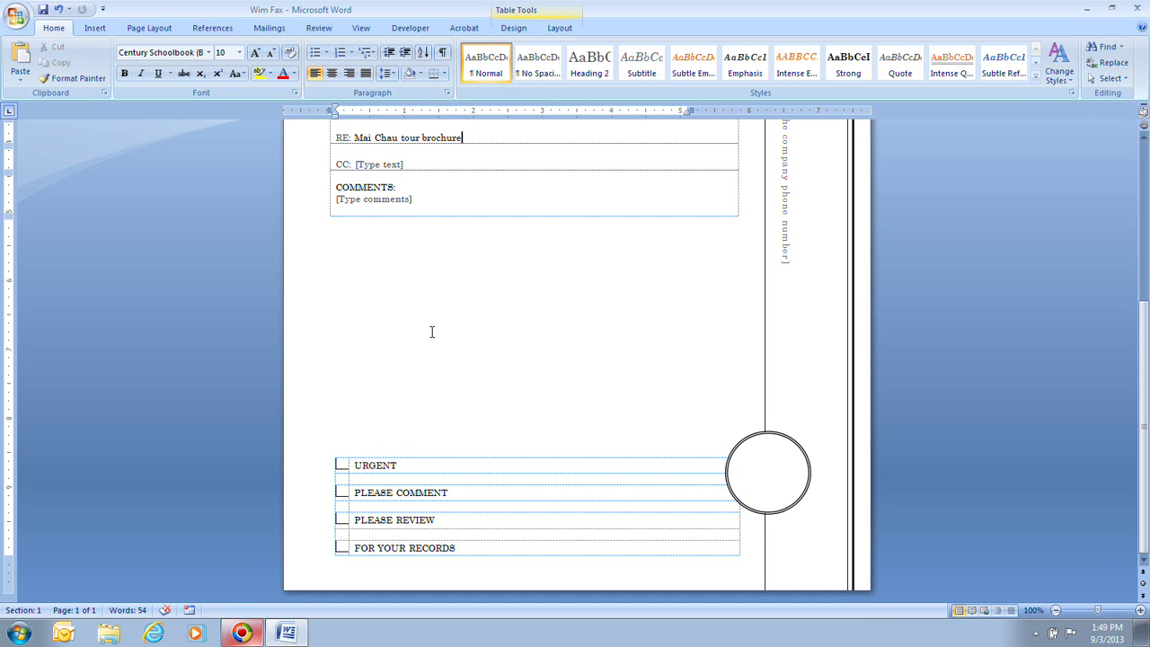
pyautogui.click(376, 200)
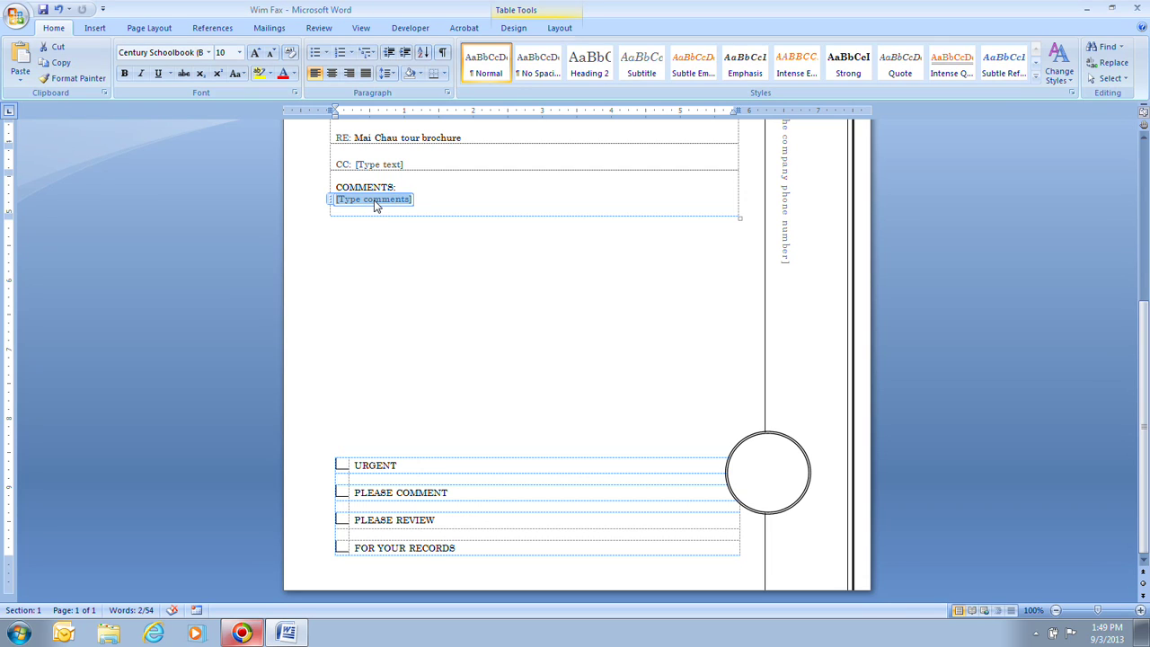
pyautogui.write('A')
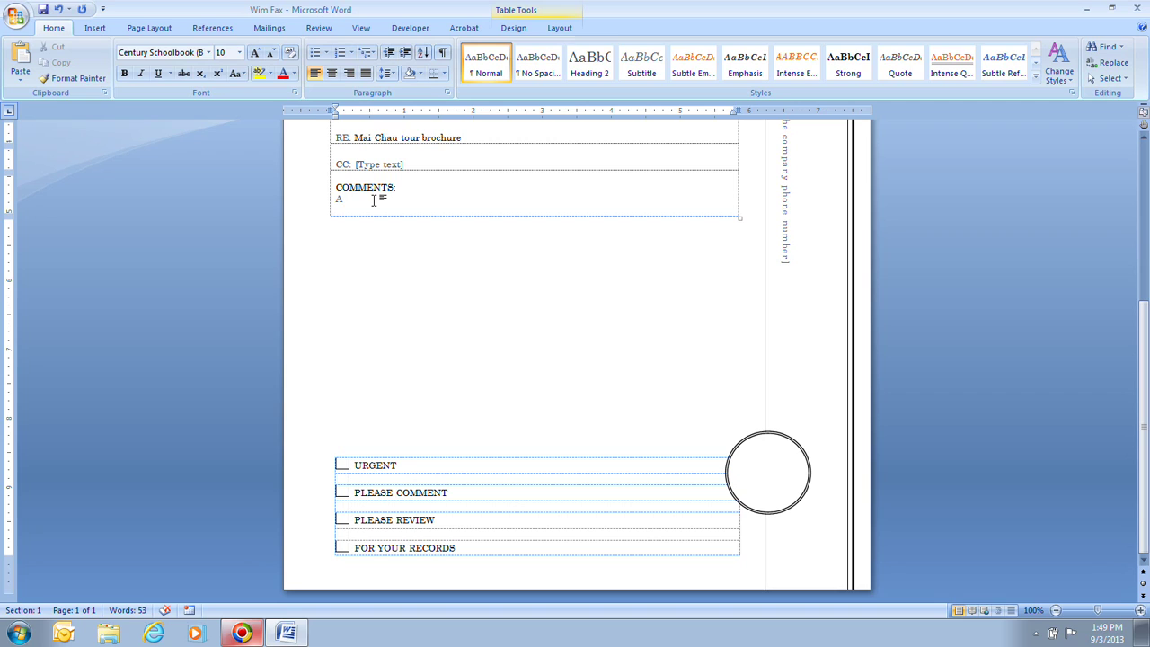
pyautogui.write('draft copy of the Mai C')
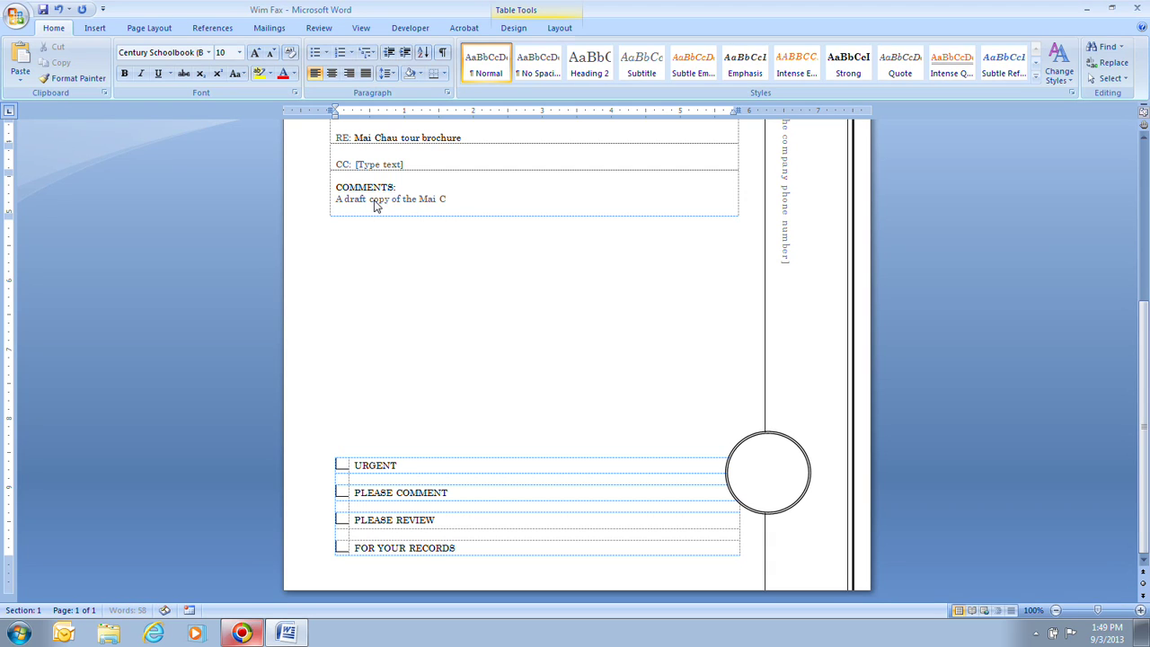
pyautogui.write('hau tour brochure ')
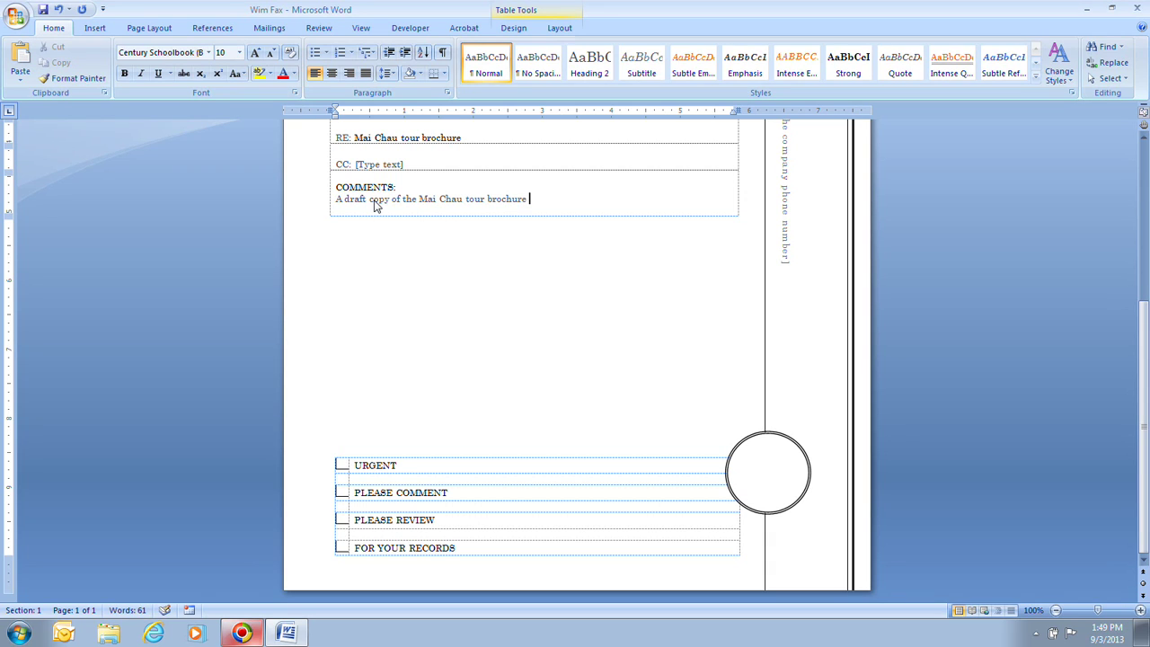
pyautogui.write('is attached. Please')
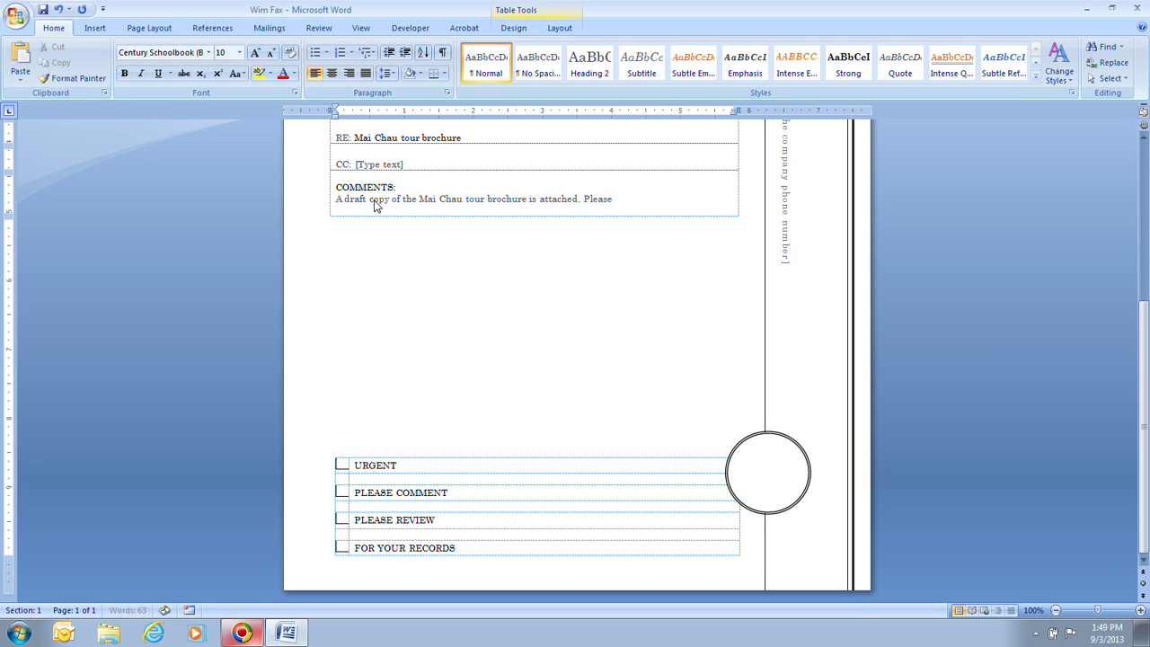
pyautogui.write(' revise the text for accu')
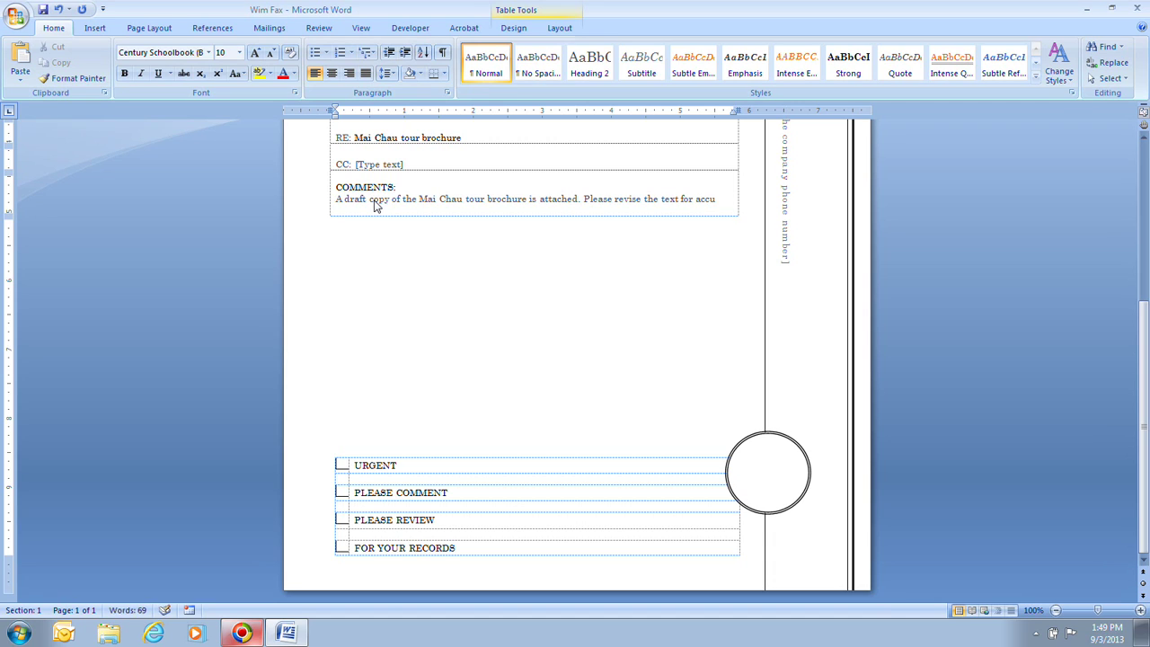
pyautogui.write('racy. The ph')
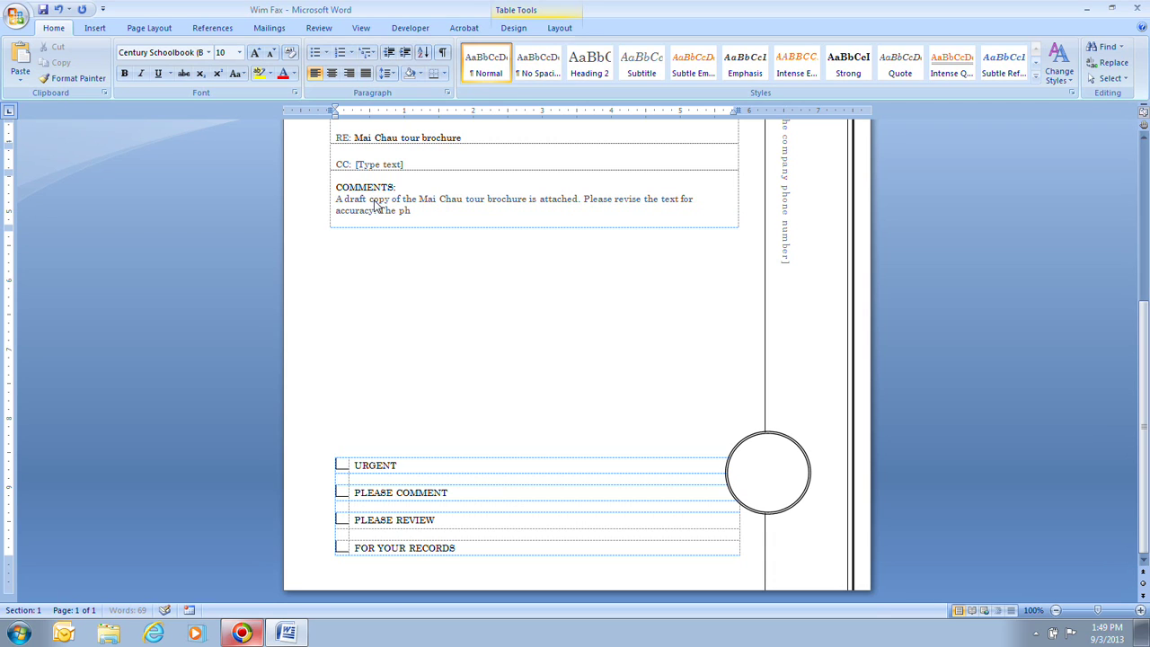
# Continue the comments with "The photos are for placement only. Have you hired a photographer yet?"
pyautogui.write('otos are for placement')
pyautogui.press('BackSpace')
pyautogui.press('BackSpace')
pyautogui.write('ent only')
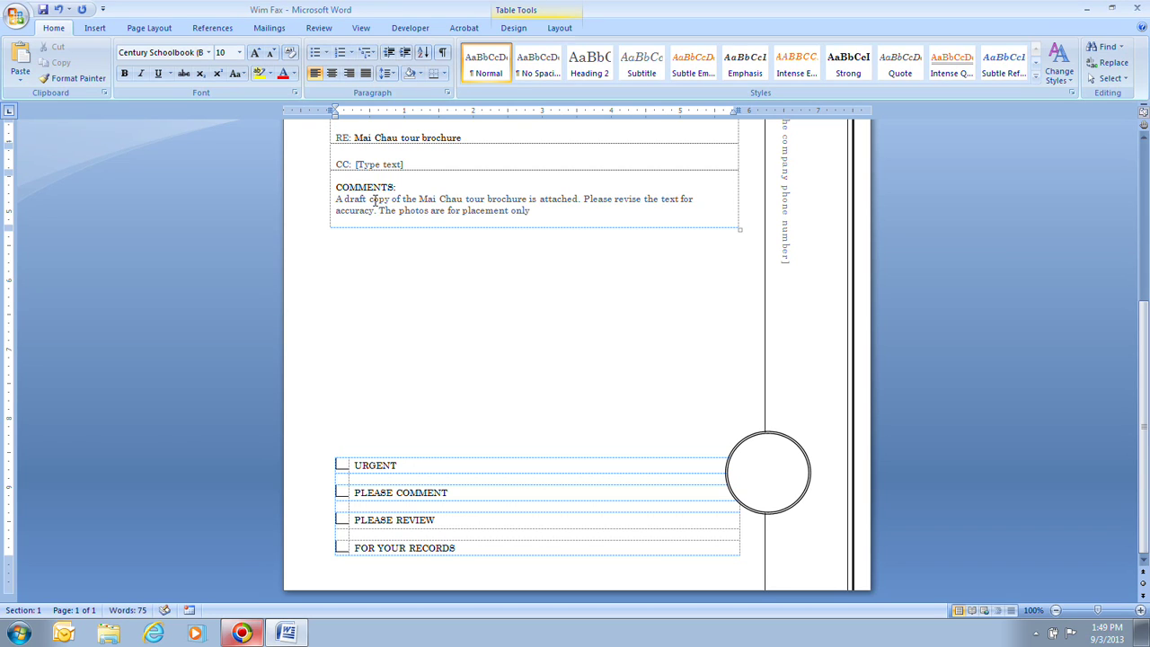
pyautogui.write('. Have you hired a photo')
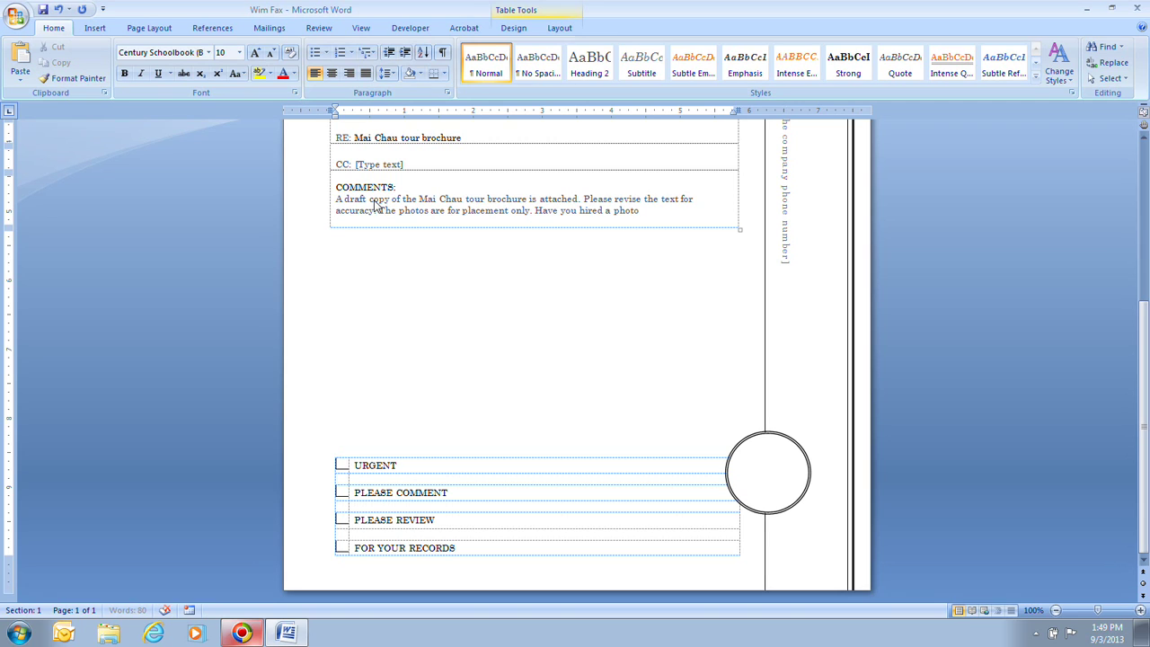
pyautogui.write('grapher yet?')
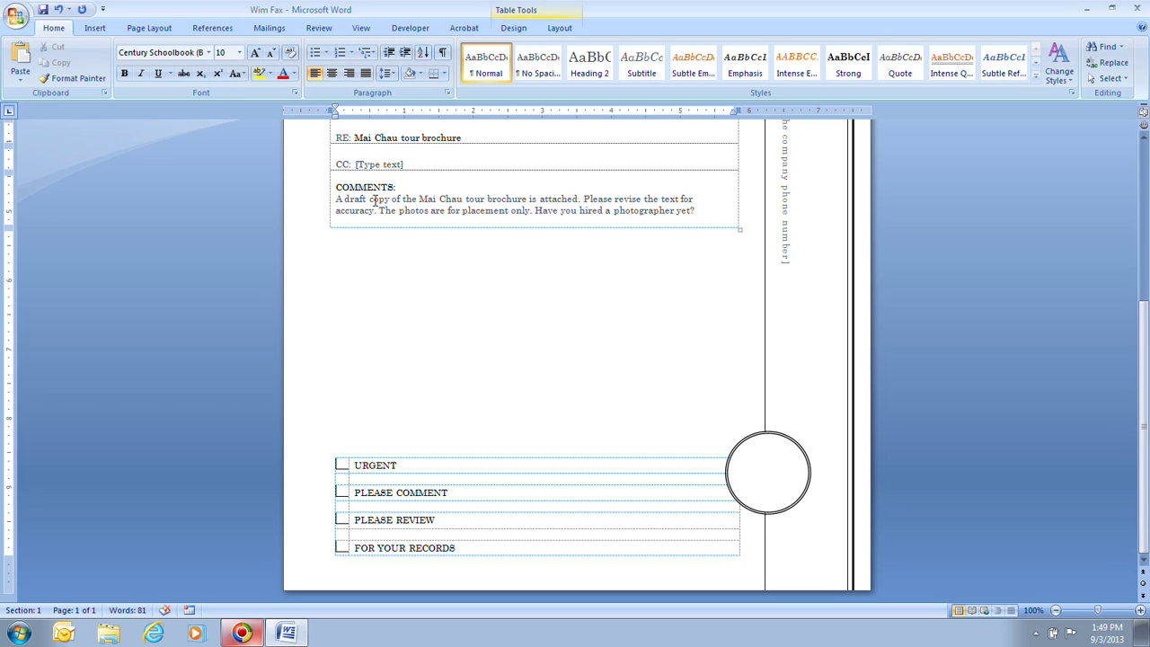
# Set the document zoom to show the whole page
pyautogui.click(1033, 609)
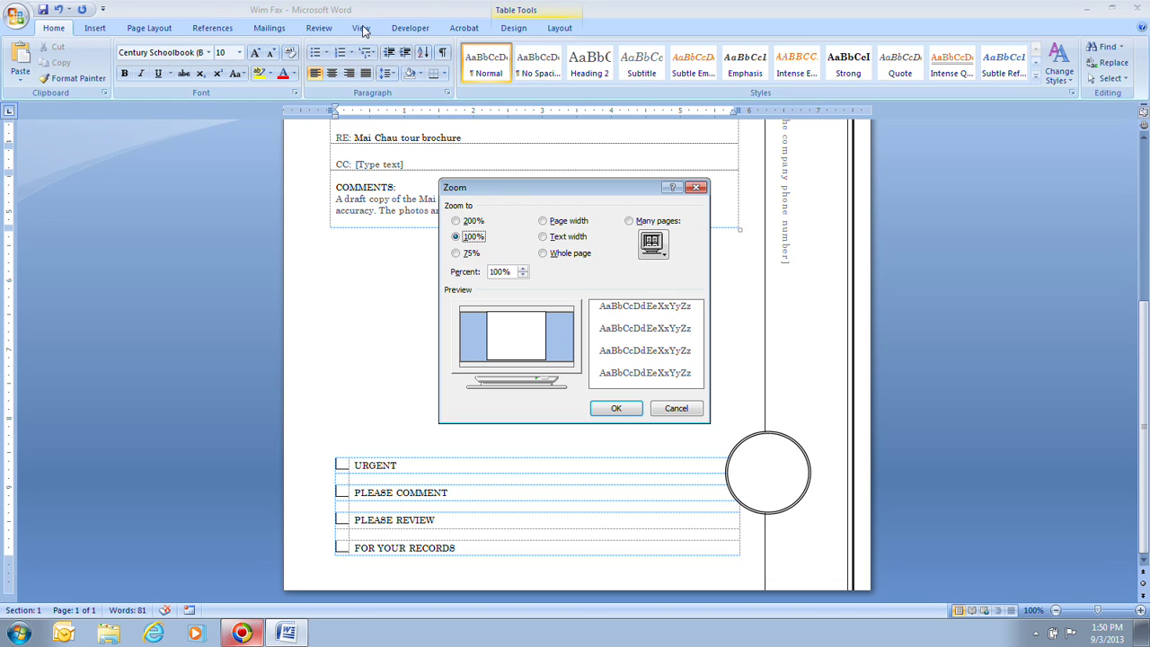
pyautogui.click(696, 187)
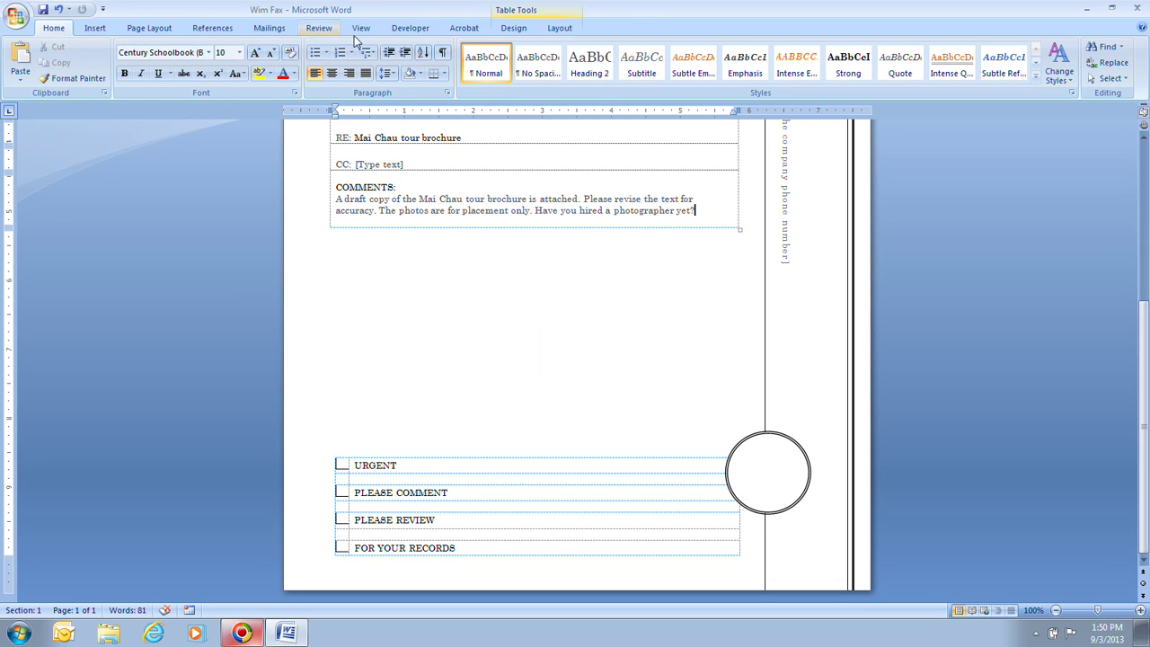
pyautogui.click(361, 29)
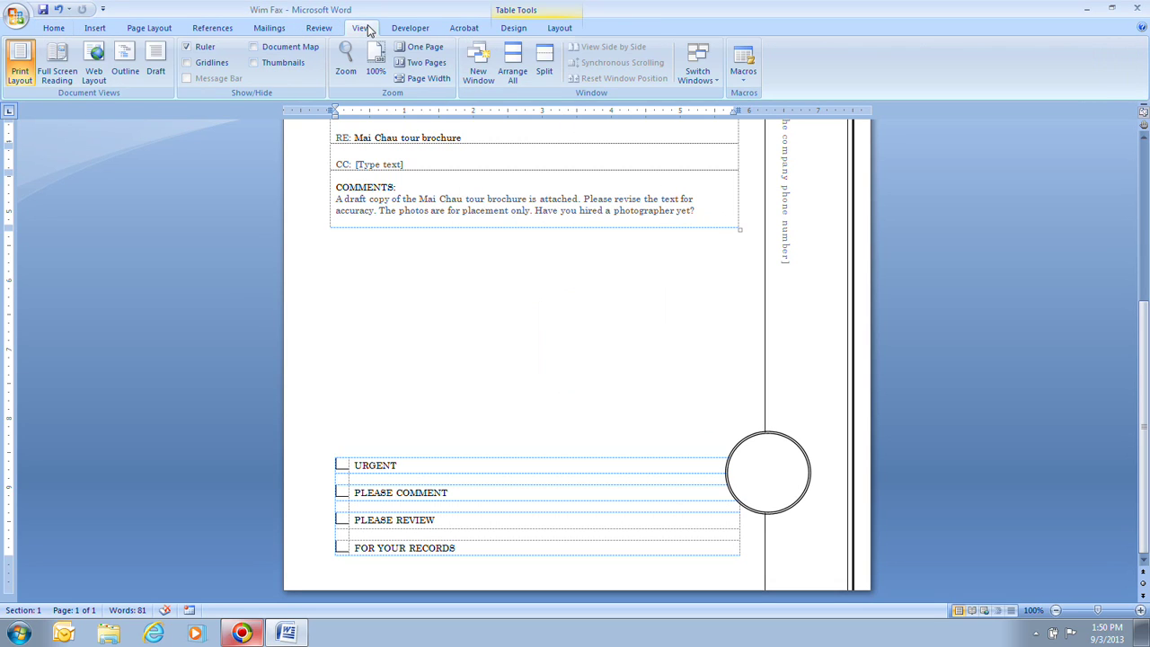
pyautogui.click(346, 68)
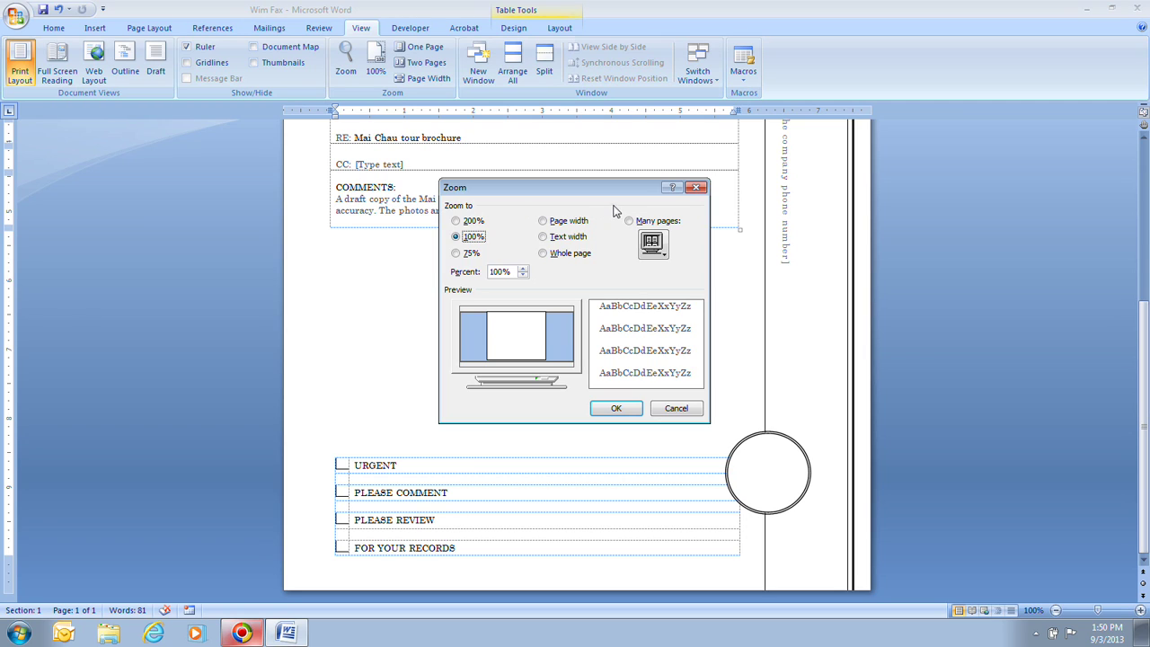
pyautogui.click(544, 256)
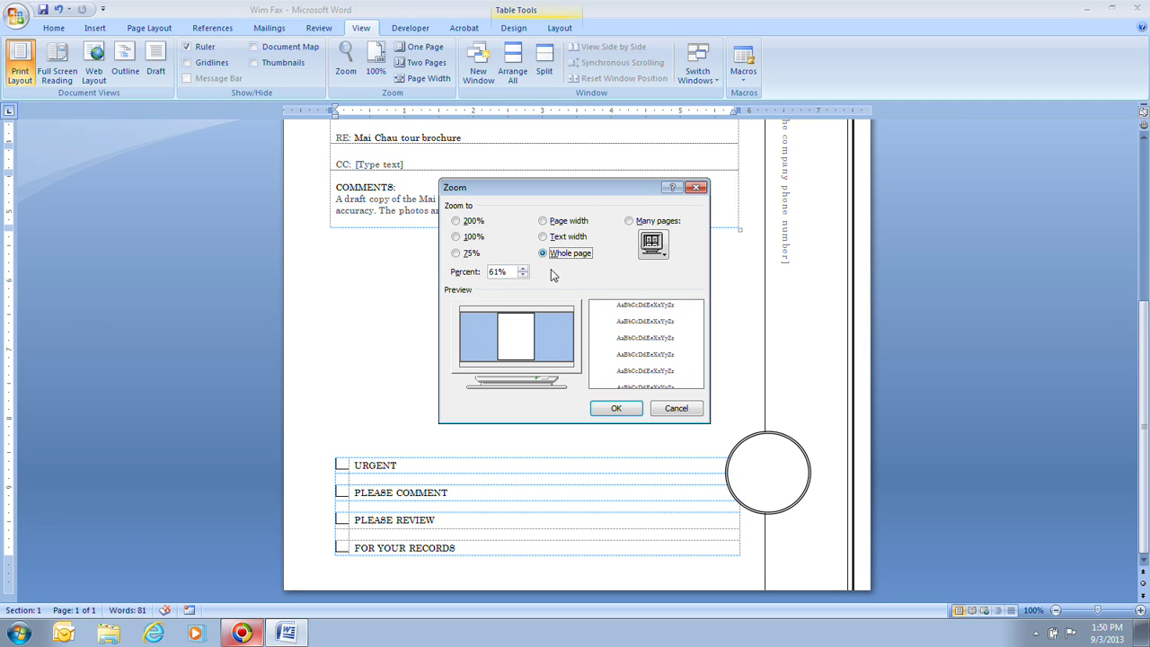
pyautogui.click(619, 408)
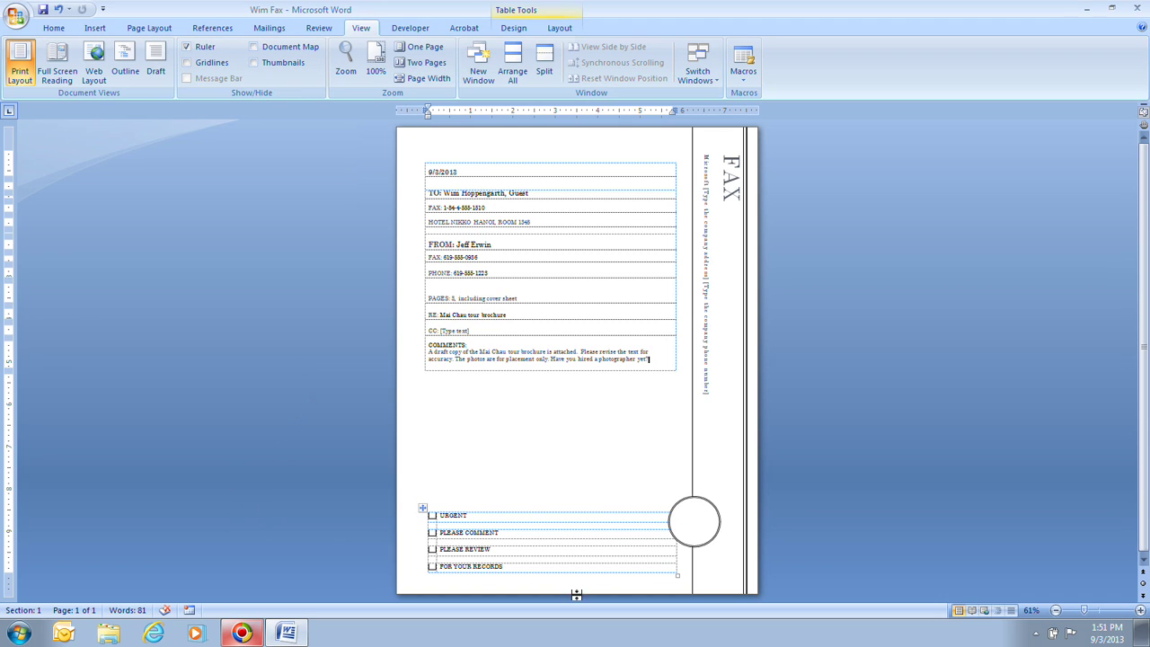
# Zoom to page width and mark the URGENT box with an X
pyautogui.click(516, 493)
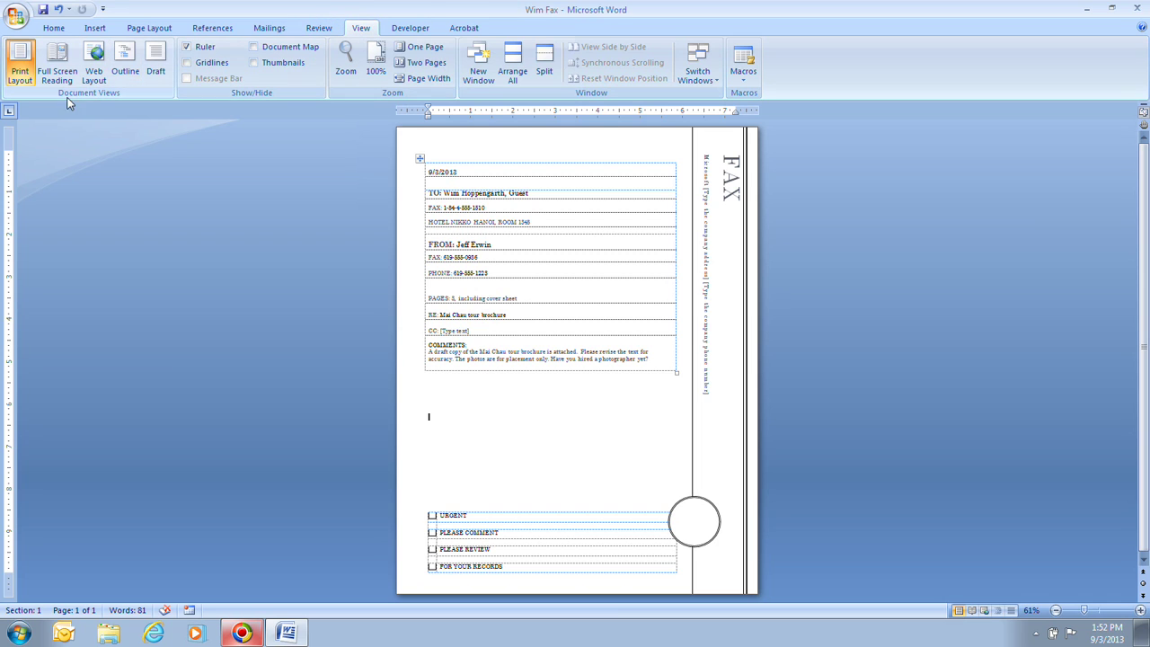
pyautogui.click(433, 80)
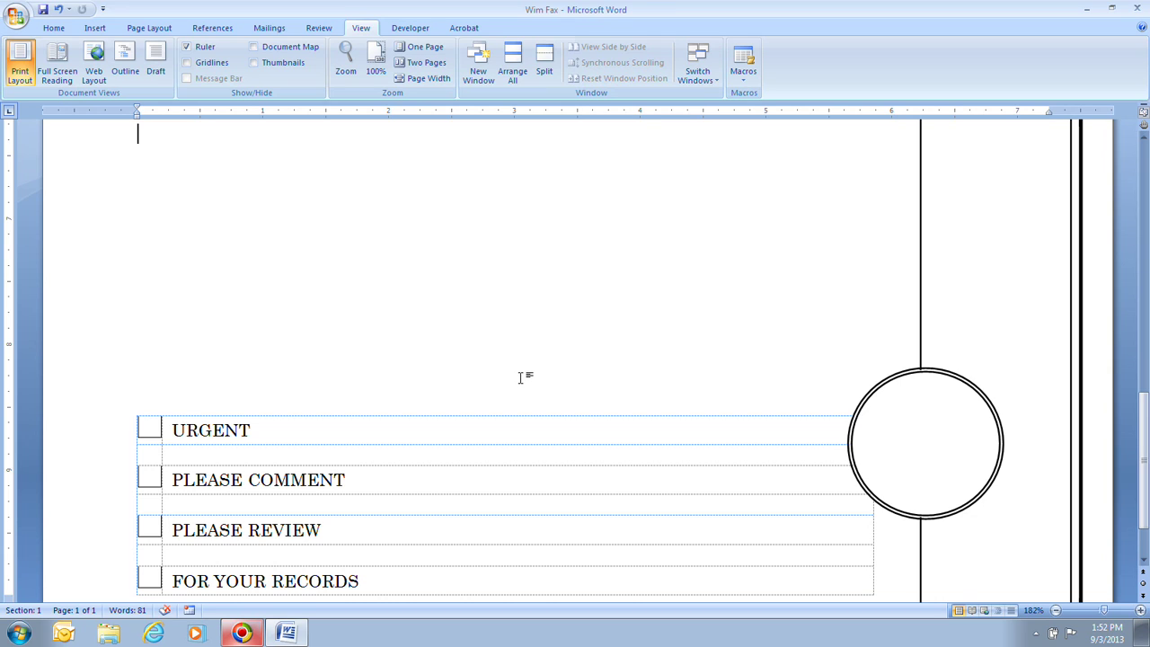
pyautogui.click(140, 429)
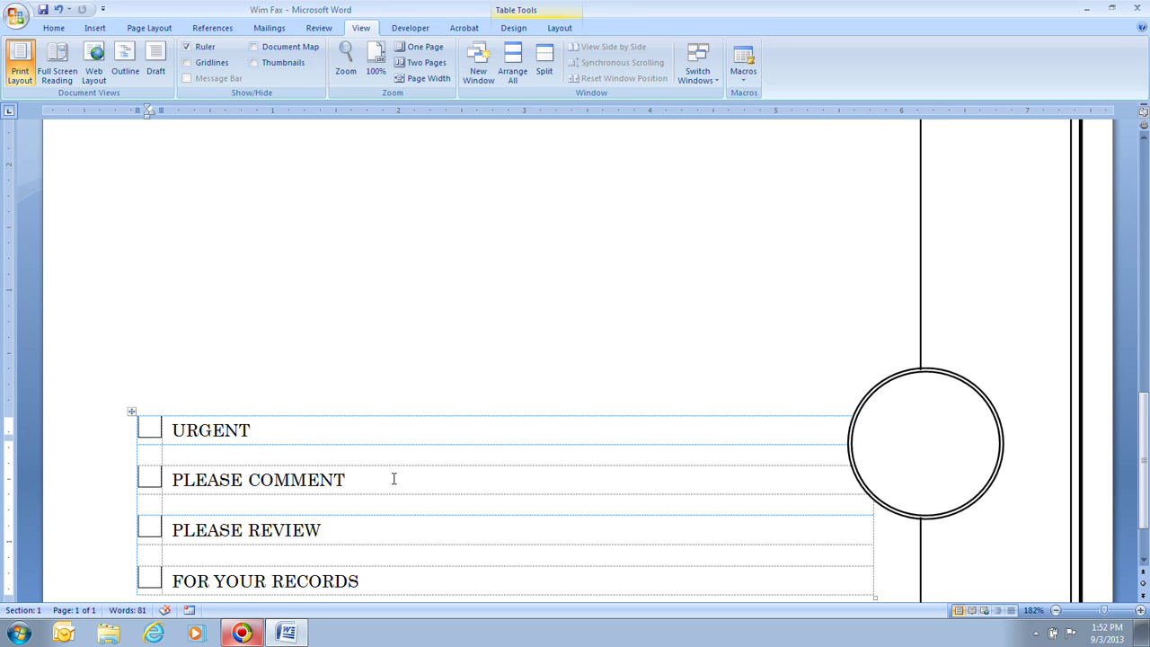
pyautogui.write('X')
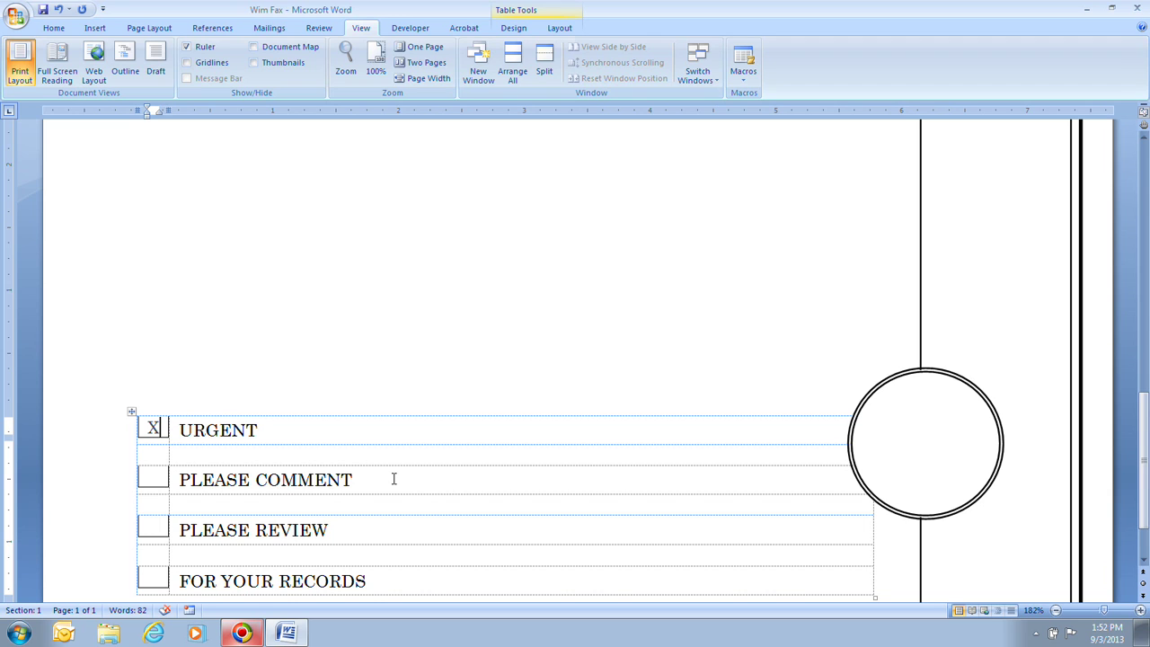
pyautogui.scroll(-1, 394, 479)
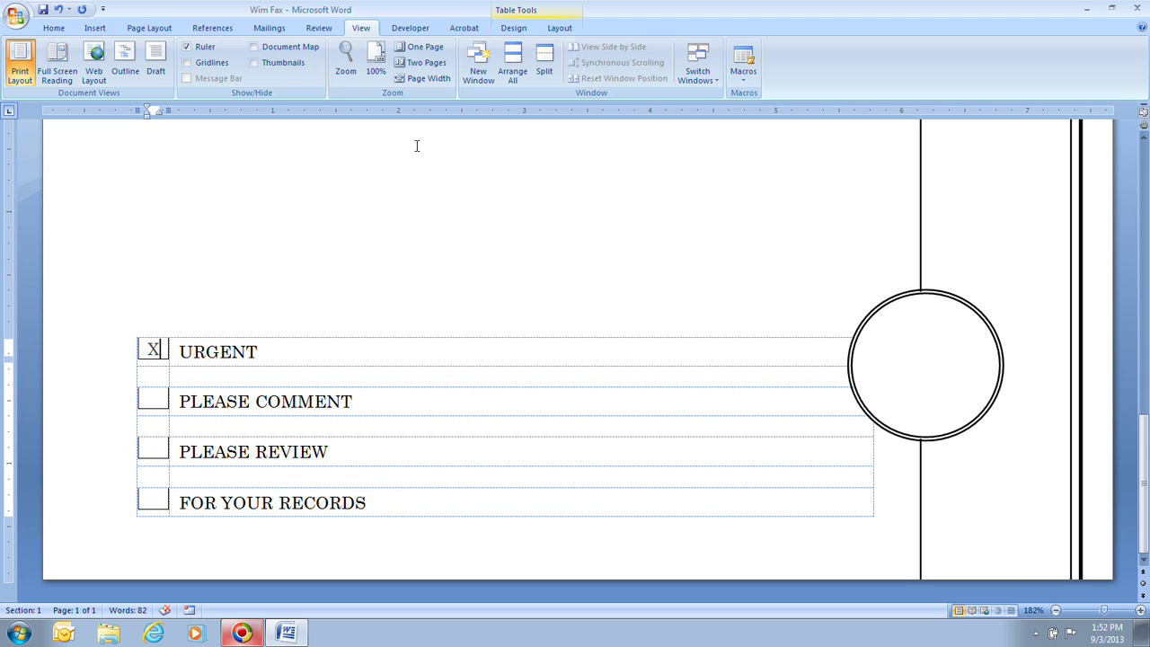
# Fit one page in view and enlarge the cover sheet to 130% with the vertical FAX text box active
pyautogui.click(425, 47)
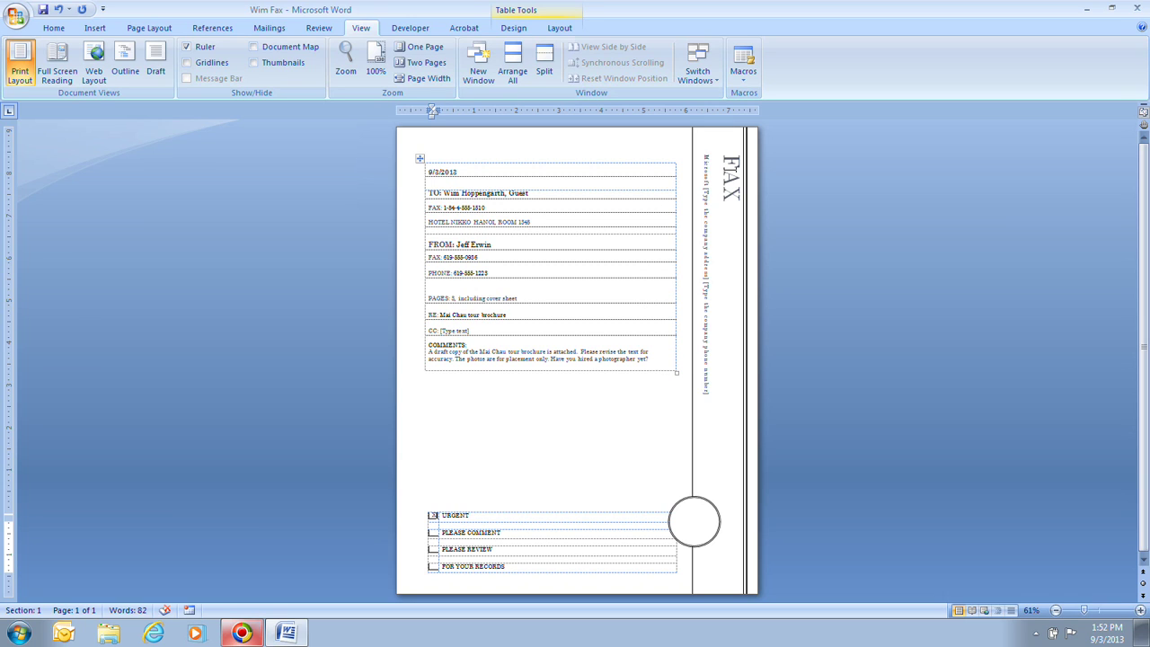
pyautogui.click(754, 211)
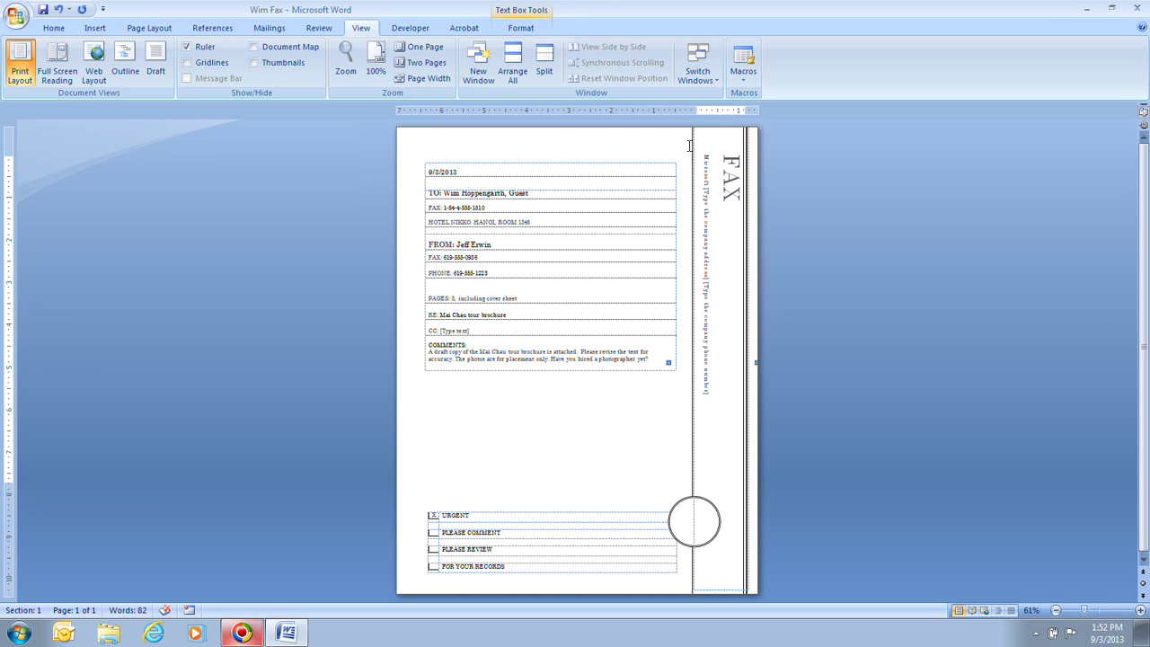
pyautogui.moveTo(1085, 613); pyautogui.dragTo(1088, 614)
pyautogui.click(1094, 613)
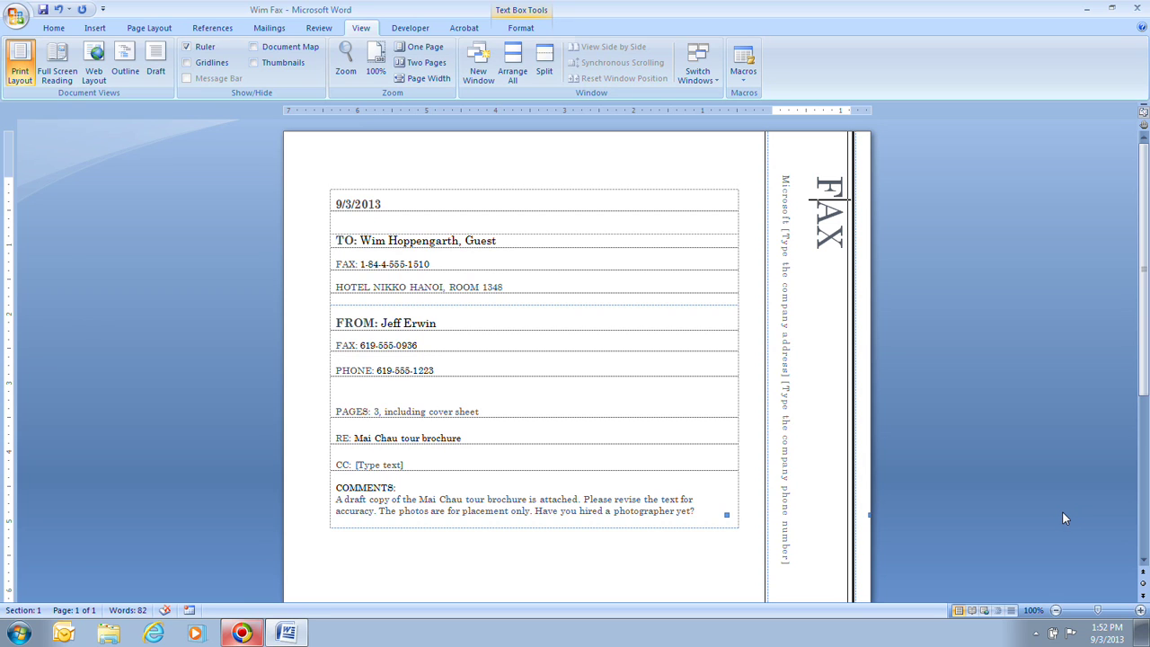
pyautogui.click(1141, 609)
pyautogui.click(1140, 609)
pyautogui.click(1141, 610)
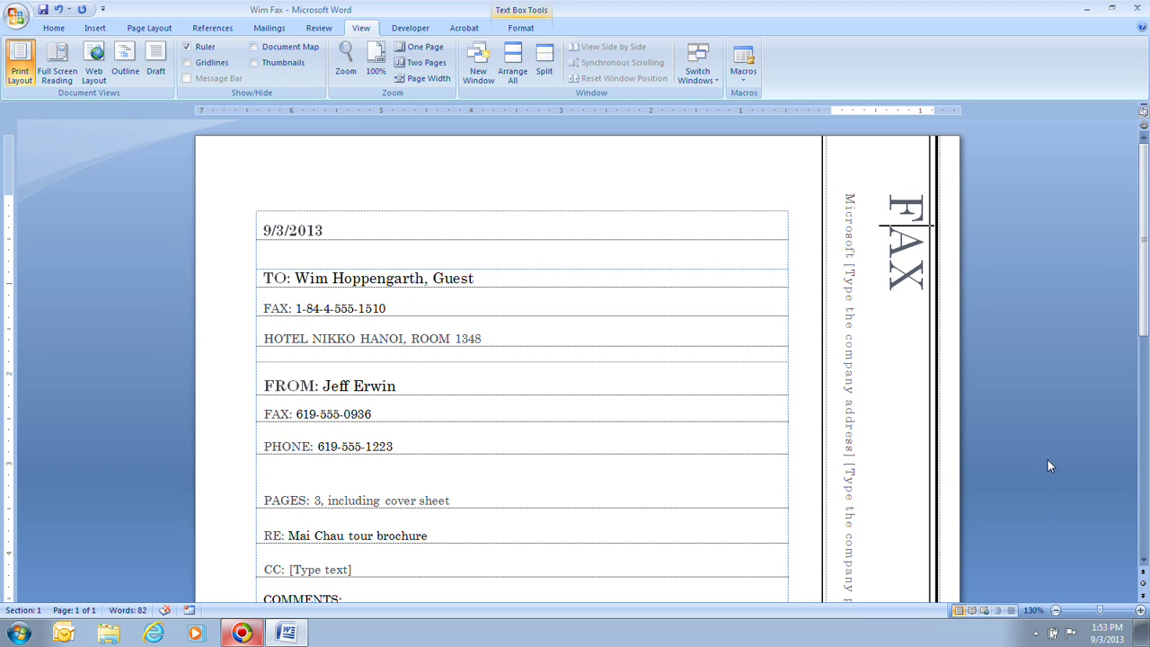
# Delete the company name "Microsoft" and the company address placeholder from the vertical text beside FAX
pyautogui.click(856, 301)
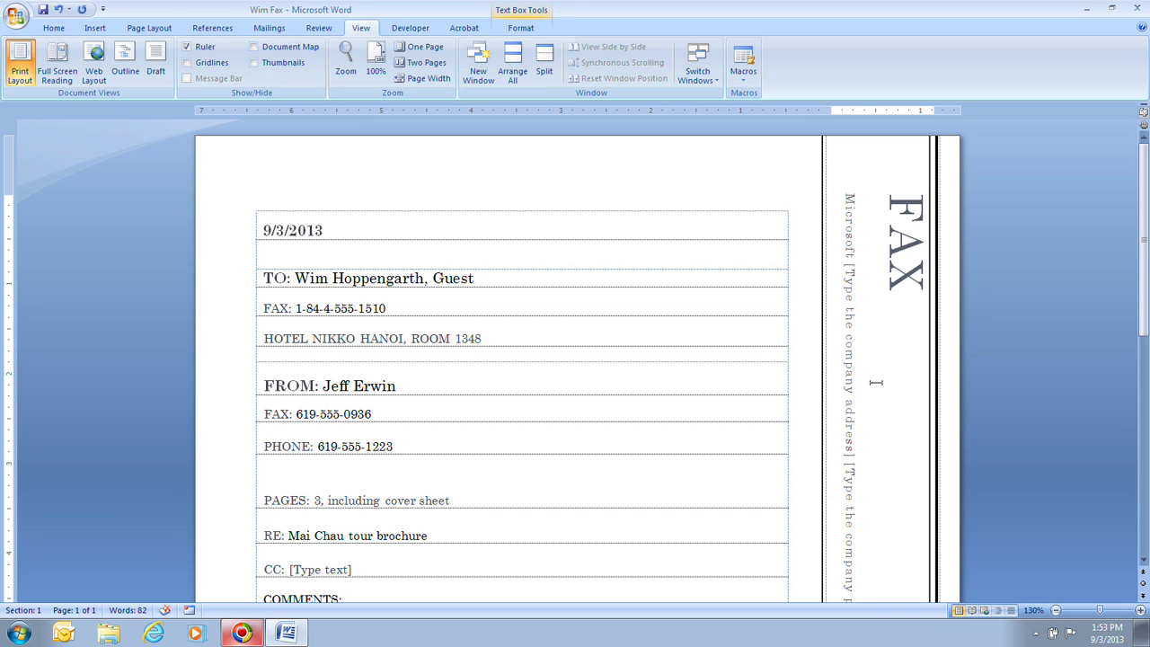
pyautogui.click(849, 225)
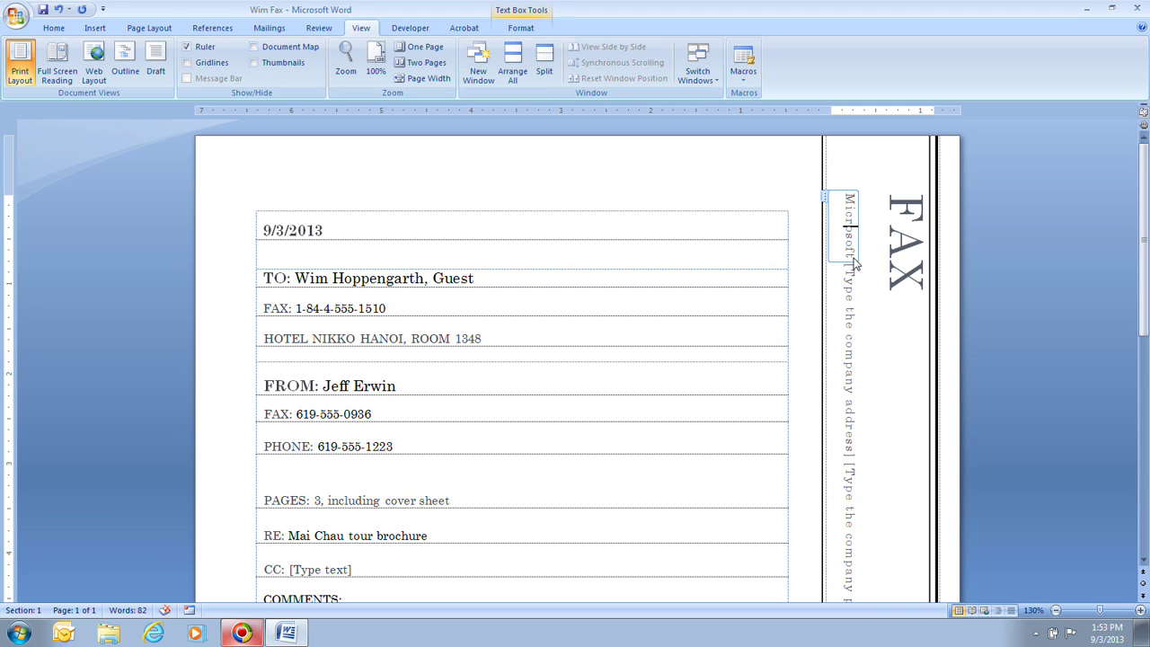
pyautogui.moveTo(848, 255); pyautogui.dragTo(843, 197)
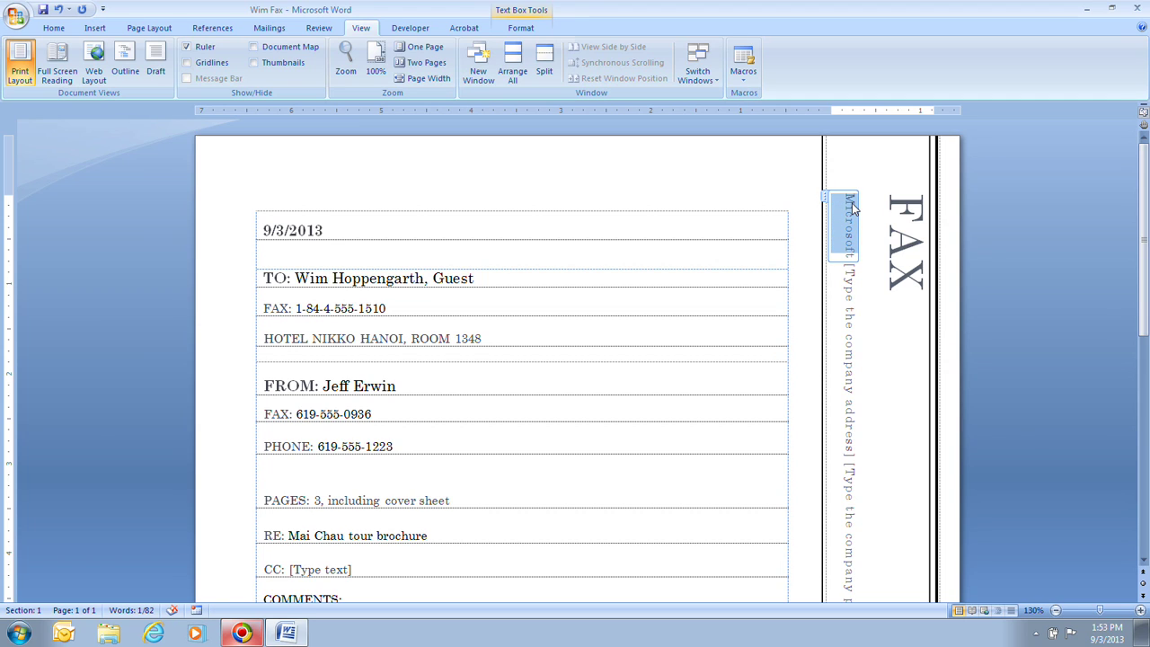
pyautogui.press('Delete')
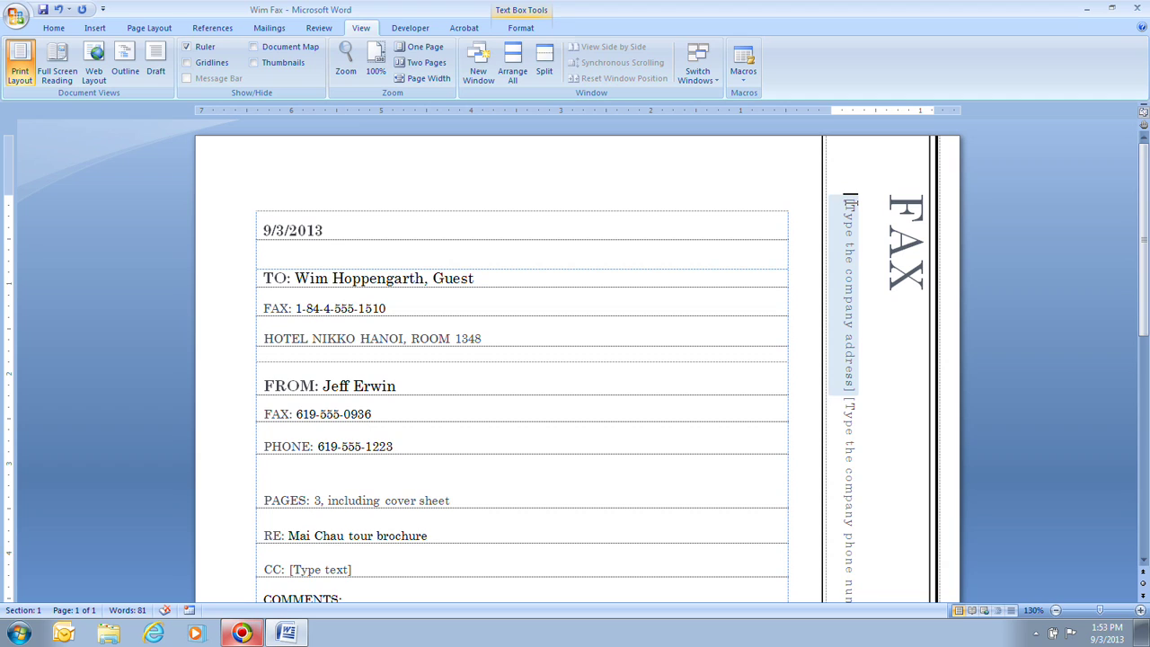
pyautogui.click(854, 258)
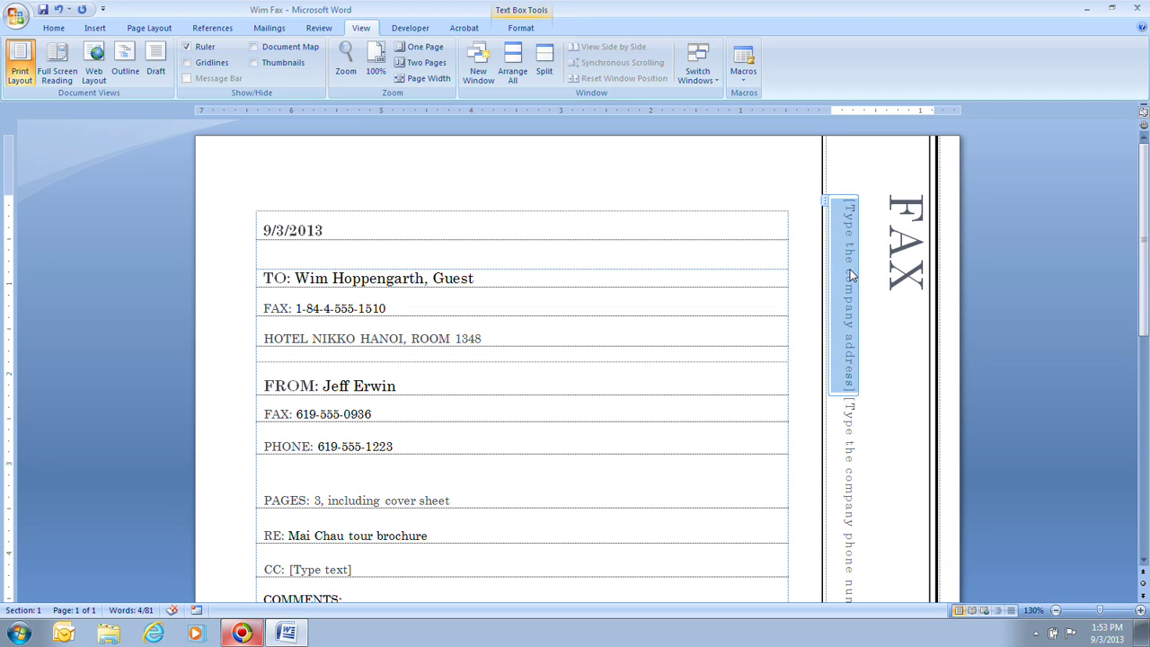
pyautogui.press('Delete')
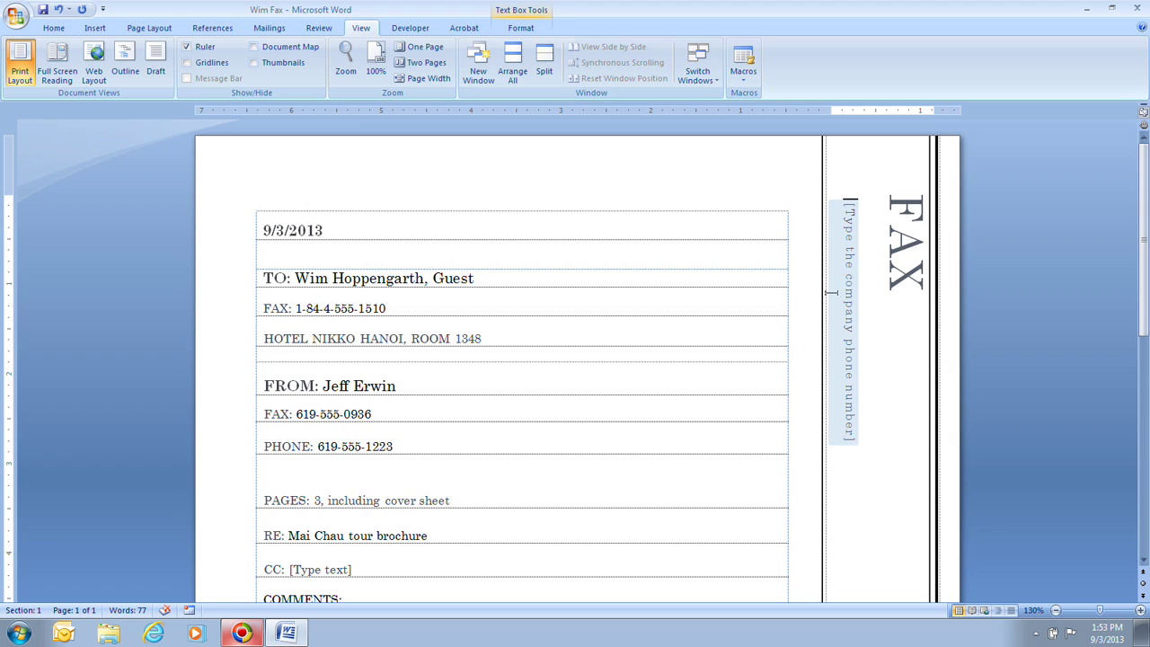
# Replace the company phone number placeholder in the vertical text beside FAX with "Quest Specialty Travel, San Diego, CA"
pyautogui.click(849, 281)
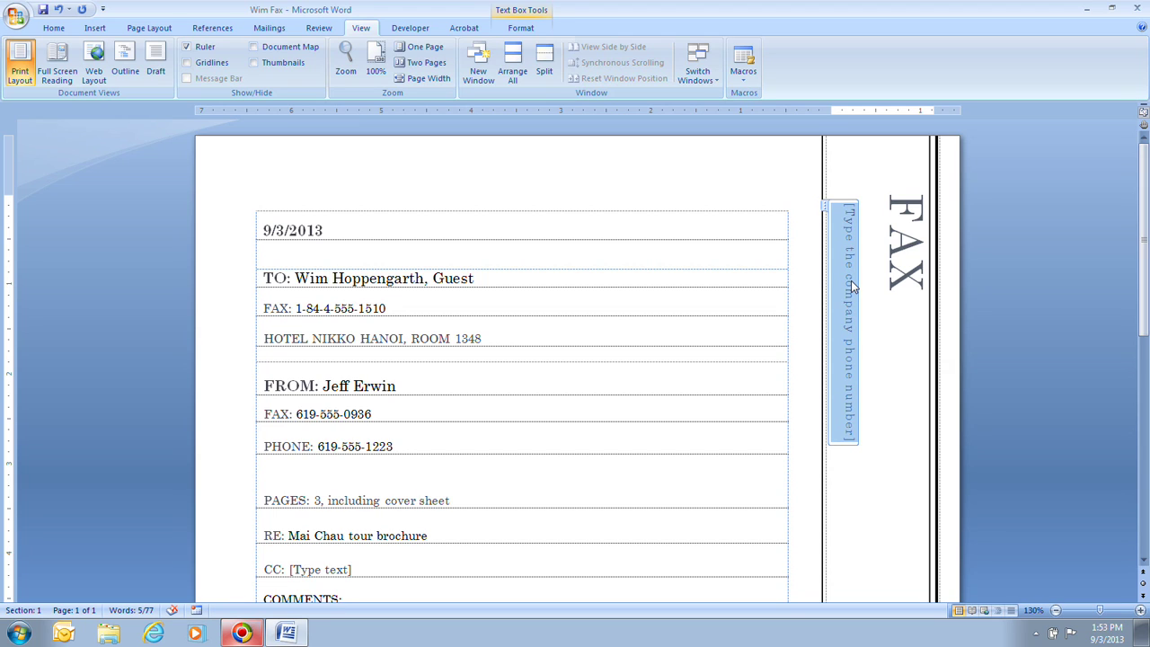
pyautogui.write('Quest')
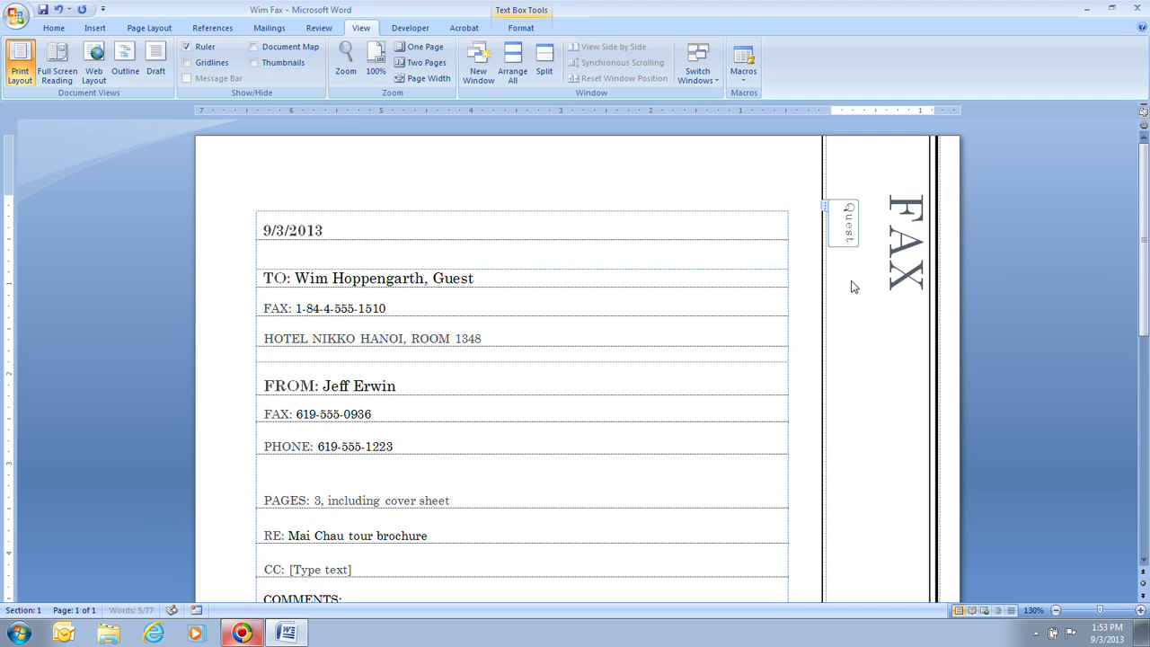
pyautogui.write(' Specialty T')
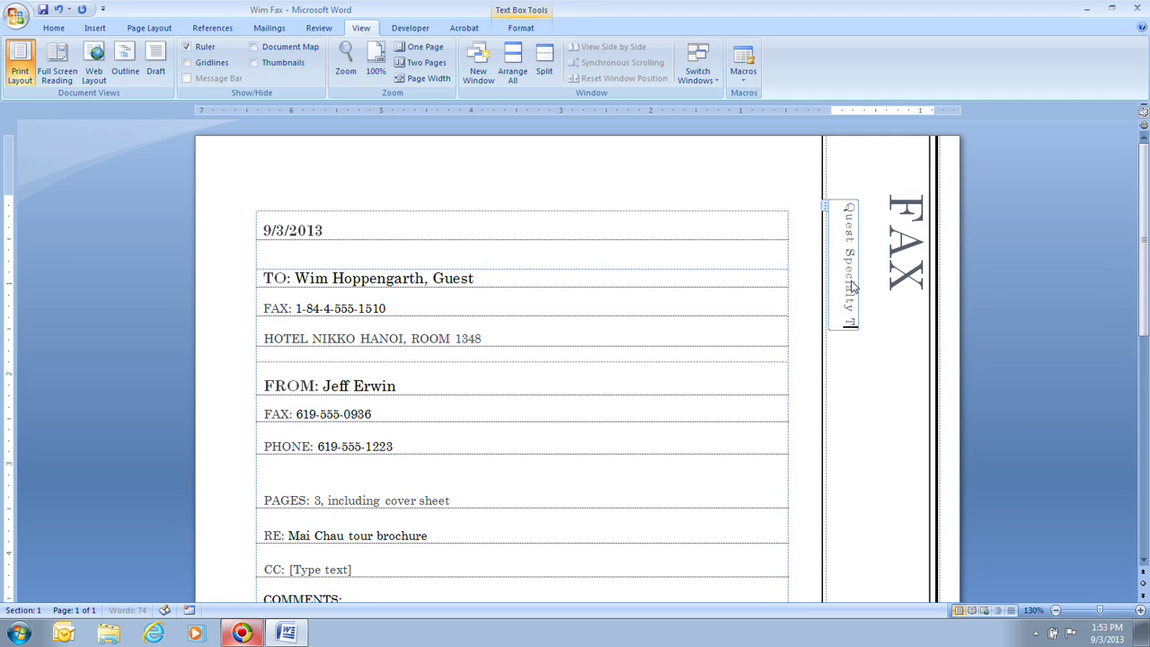
pyautogui.write('ravel, S')
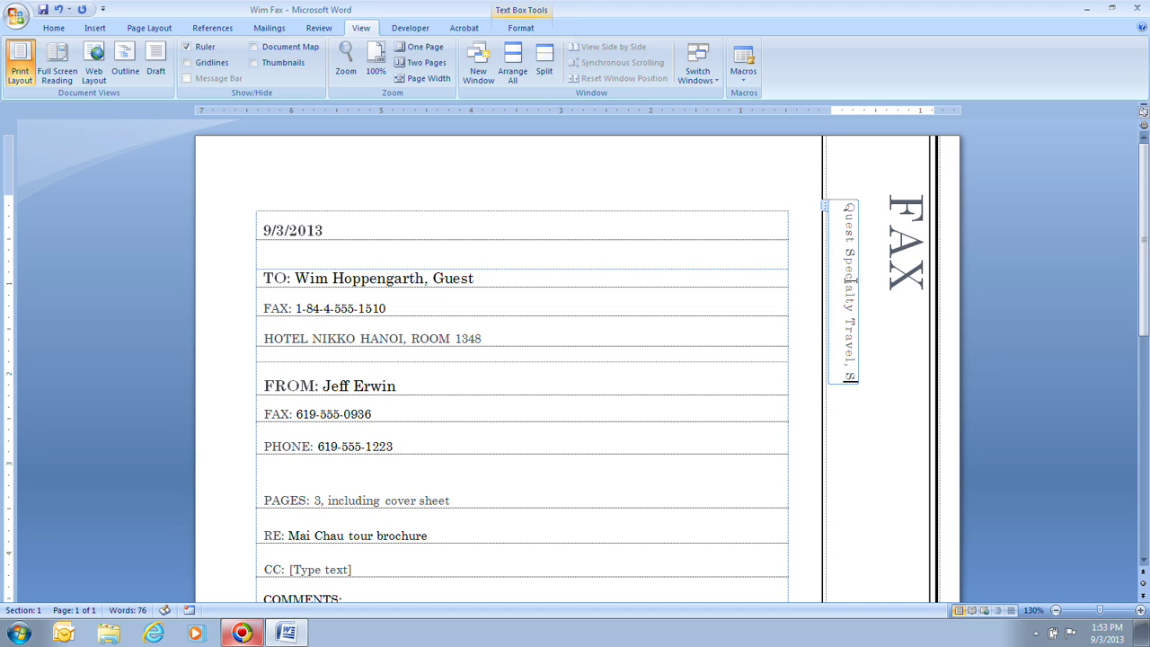
pyautogui.write('an Diego, ')
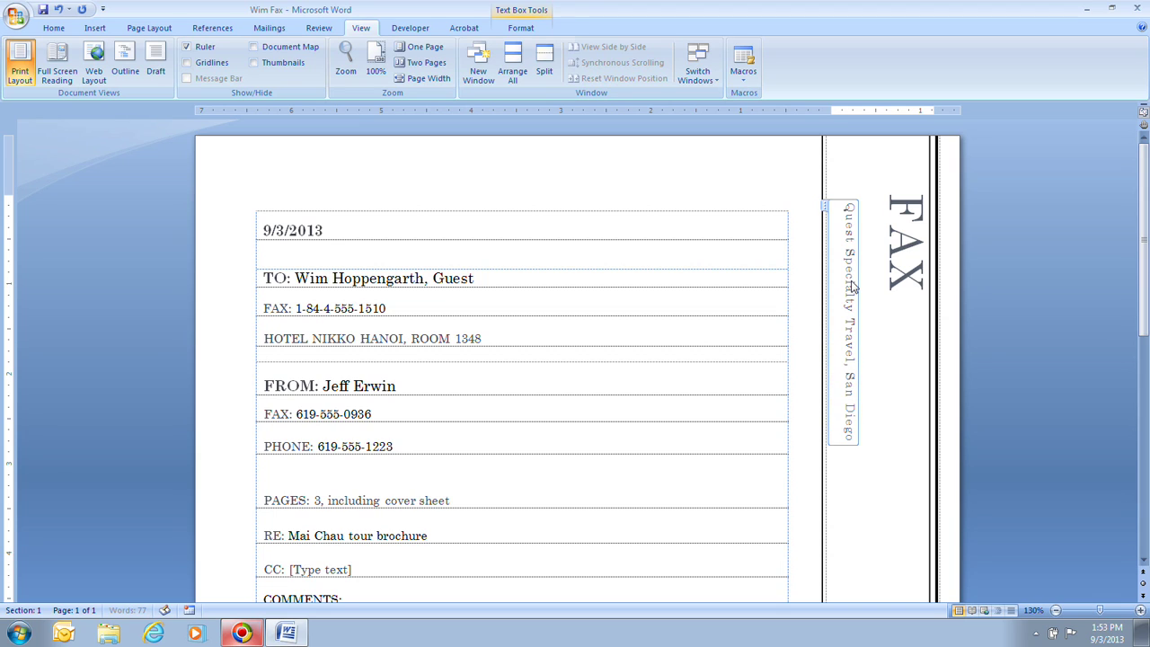
pyautogui.write('CA')
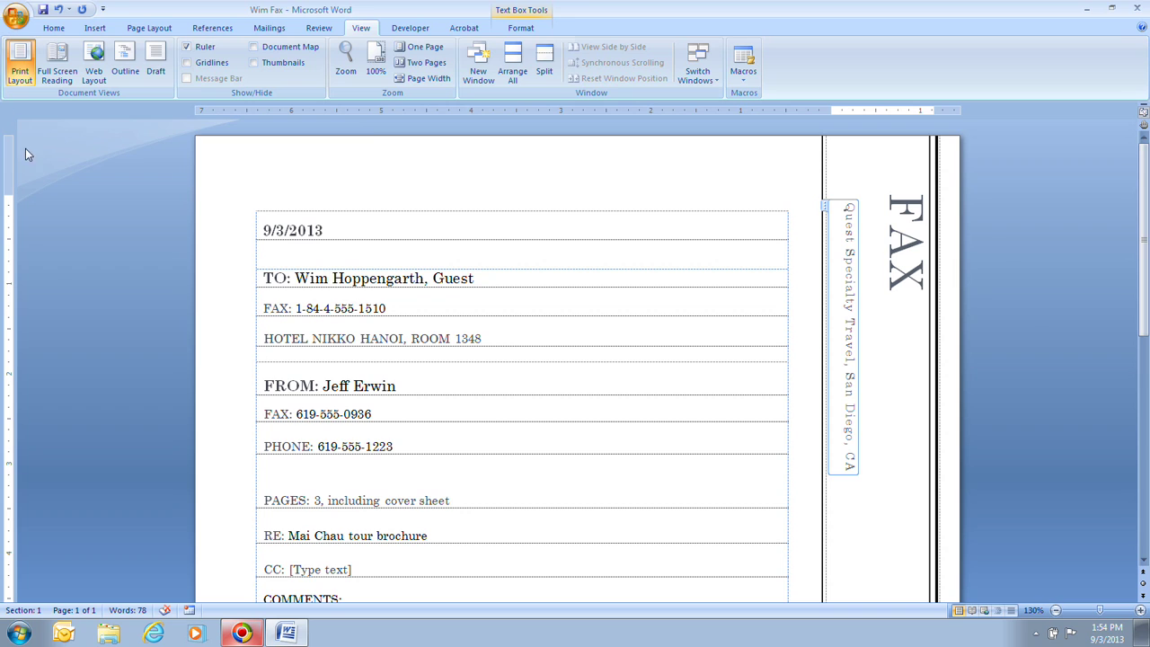
# Check the whole fax cover sheet in print preview and return to the editing view
pyautogui.hotkey('ctrl', 'F2')
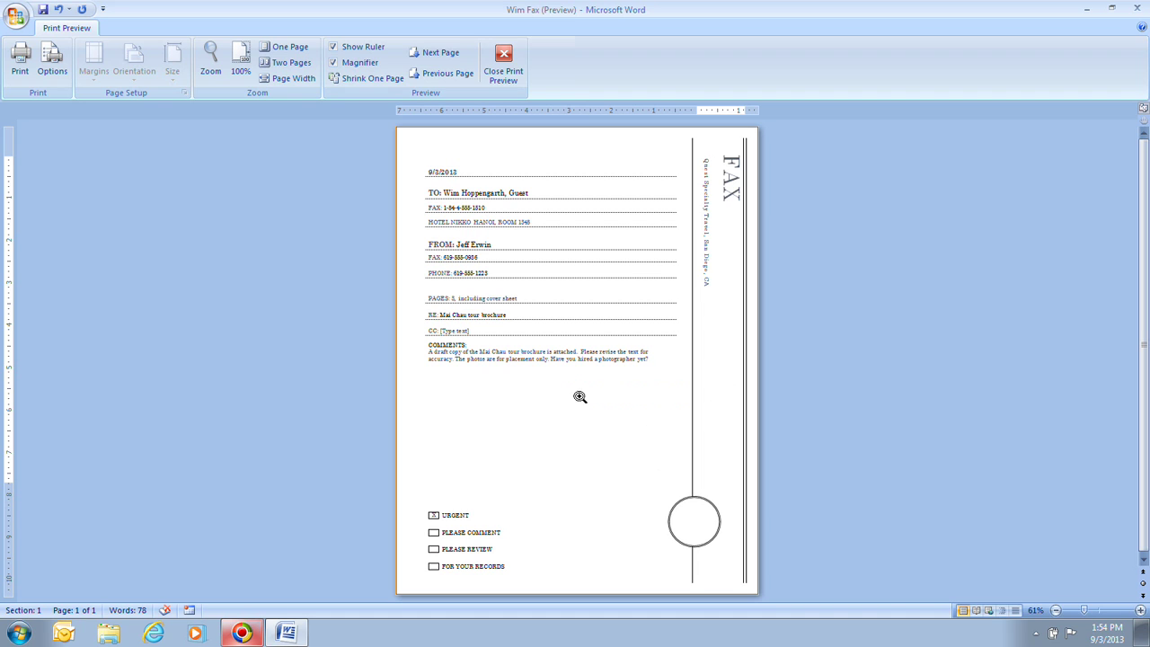
pyautogui.click(503, 67)
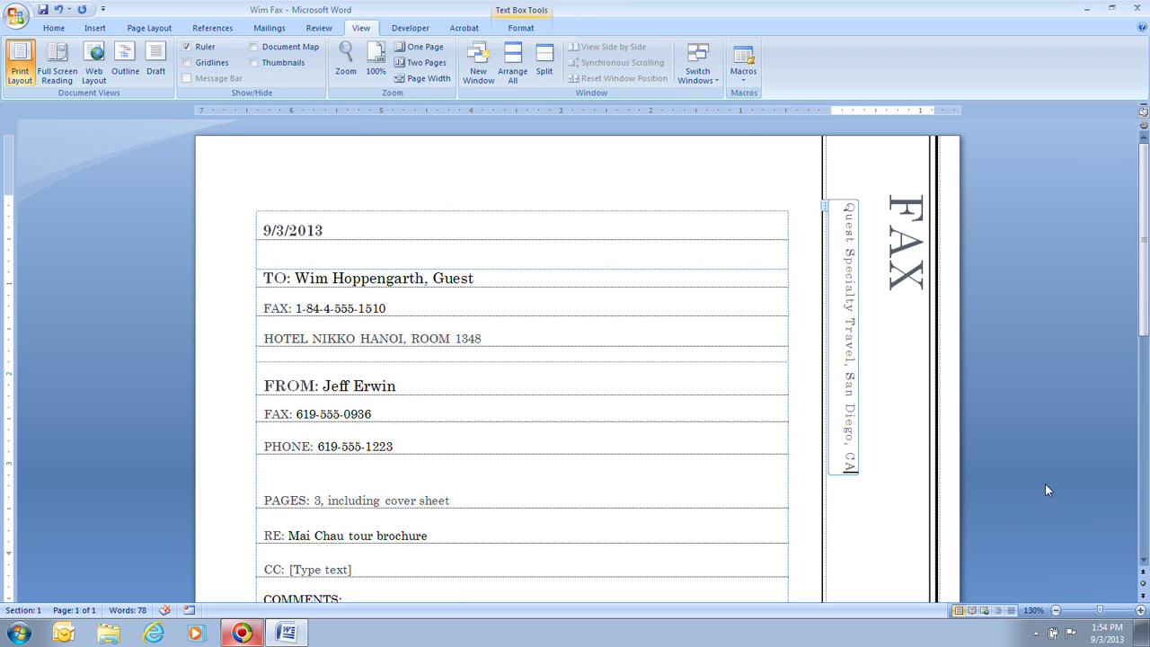
# Set the document zoom to 100% and close the fax cover sheet document
pyautogui.click(1033, 610)
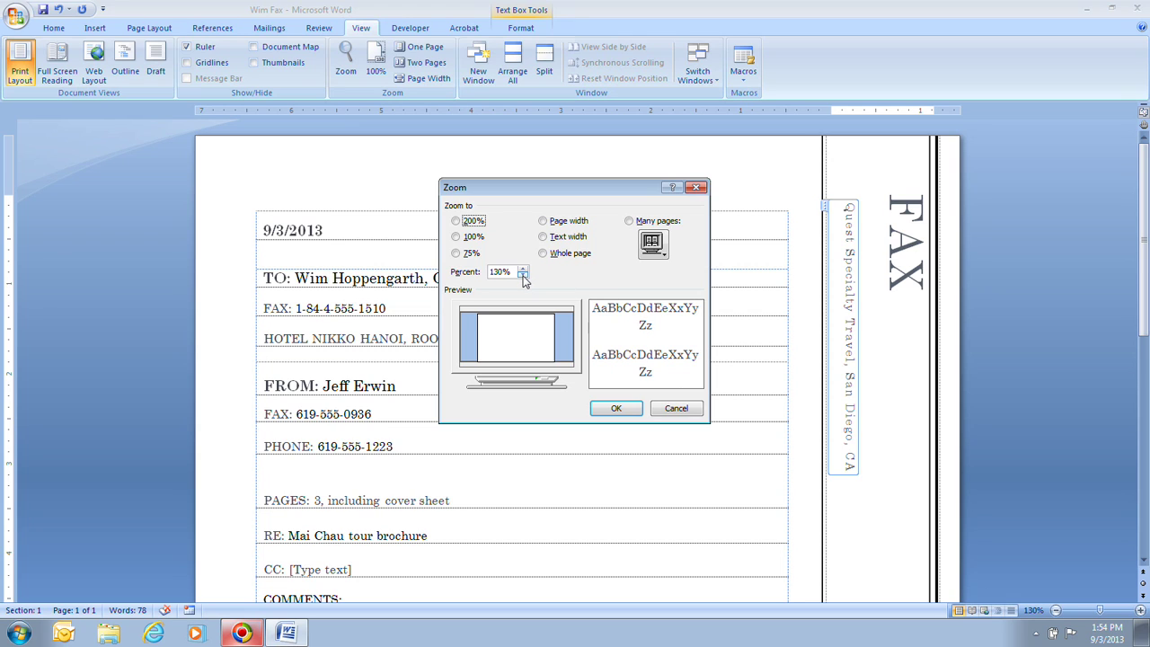
pyautogui.click(456, 236)
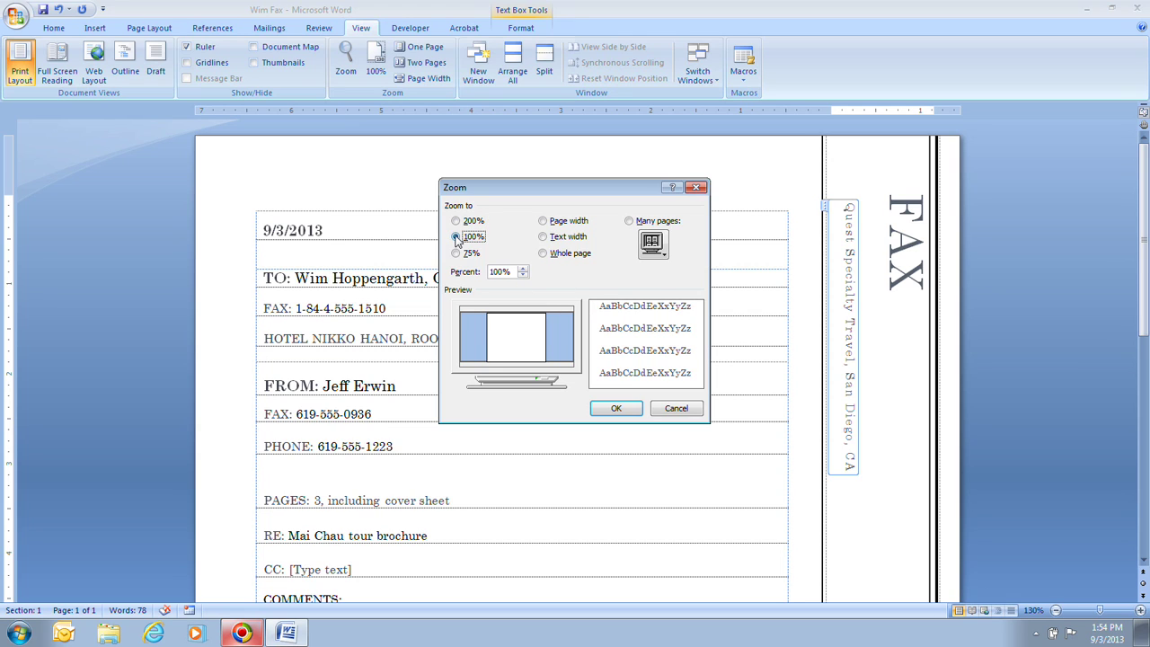
pyautogui.click(614, 409)
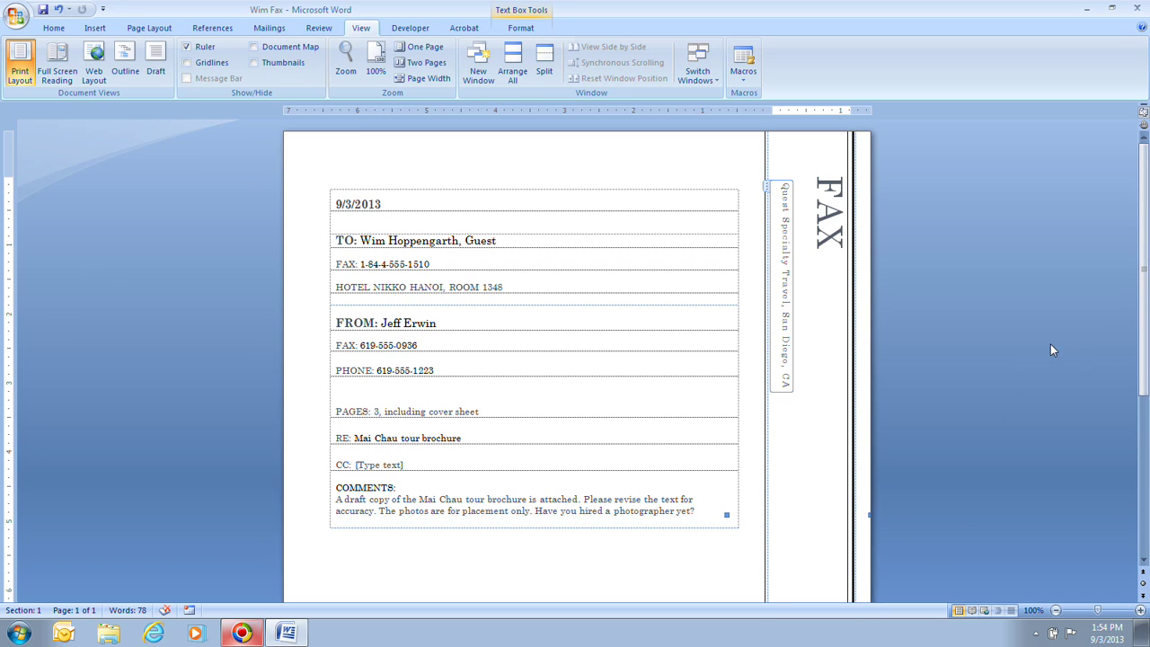
pyautogui.click(1138, 7)
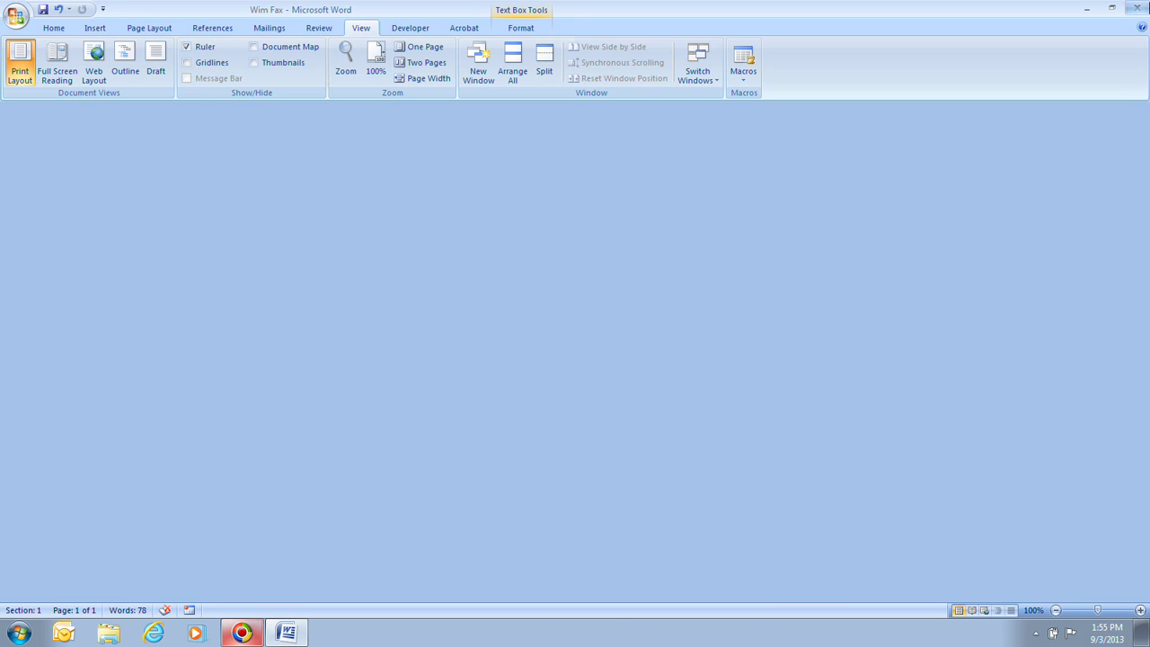